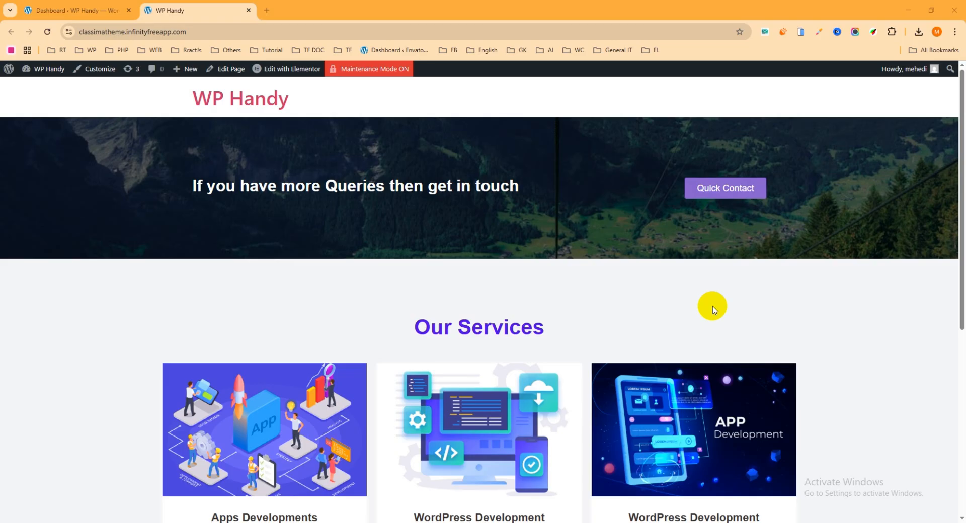
Open the WP Handy home page for editing with Elementor in a new browser tab.
{"action": "scroll", "coordinate": [150, 237], "scroll_direction": "down", "scroll_amount": 2}
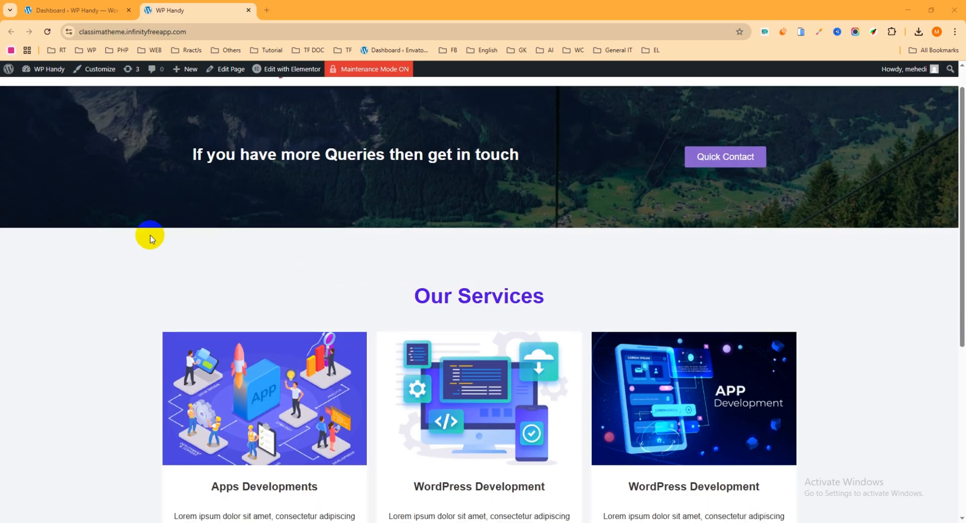
{"action": "scroll", "coordinate": [134, 237], "scroll_direction": "down", "scroll_amount": 5}
{"action": "scroll", "coordinate": [134, 234], "scroll_direction": "up", "scroll_amount": 5}
{"action": "scroll", "coordinate": [138, 229], "scroll_direction": "up", "scroll_amount": 1}
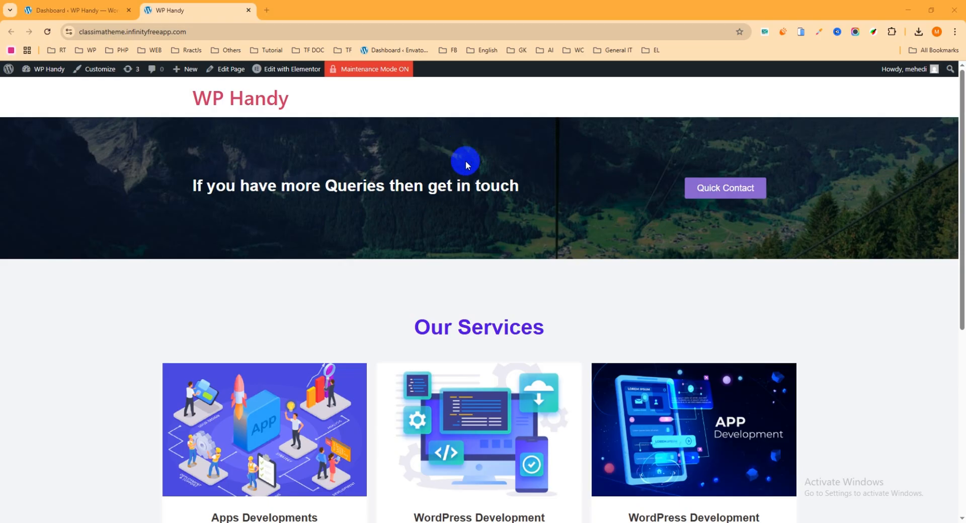
{"action": "scroll", "coordinate": [466, 161], "scroll_direction": "down", "scroll_amount": 6}
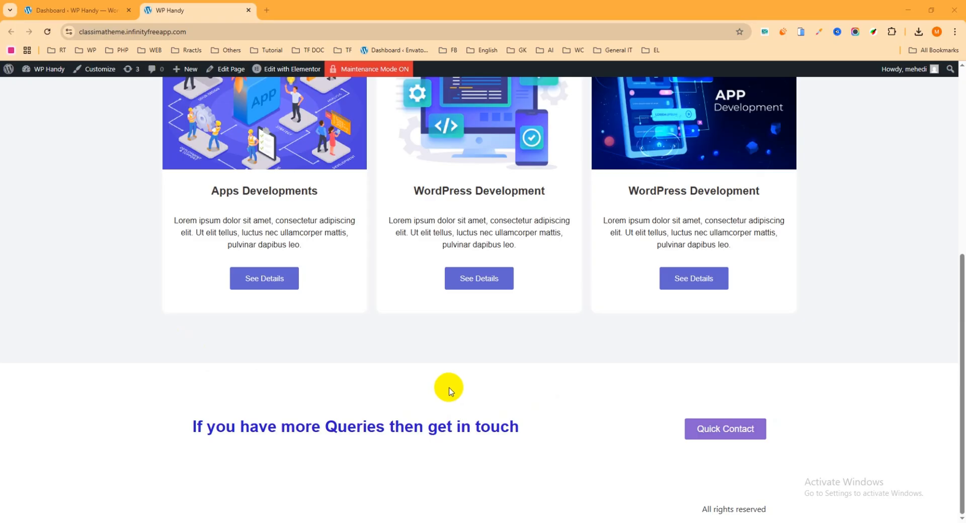
{"action": "right_click", "coordinate": [278, 69]}
{"action": "left_click", "coordinate": [306, 81]}
{"action": "left_click", "coordinate": [315, 4]}
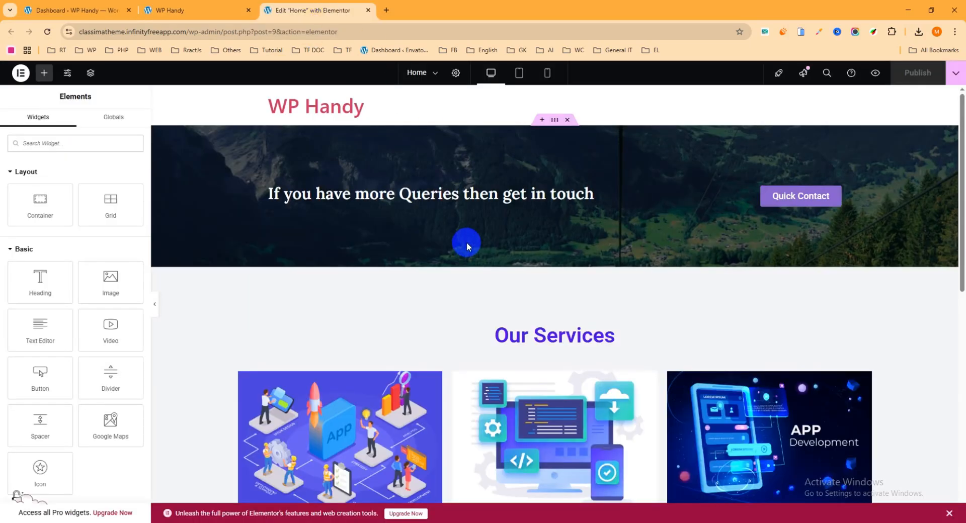
Set the background type to Classic for the container holding the blue "If you have more Queries then get in touch" heading.
{"action": "scroll", "coordinate": [488, 240], "scroll_direction": "down", "scroll_amount": 10}
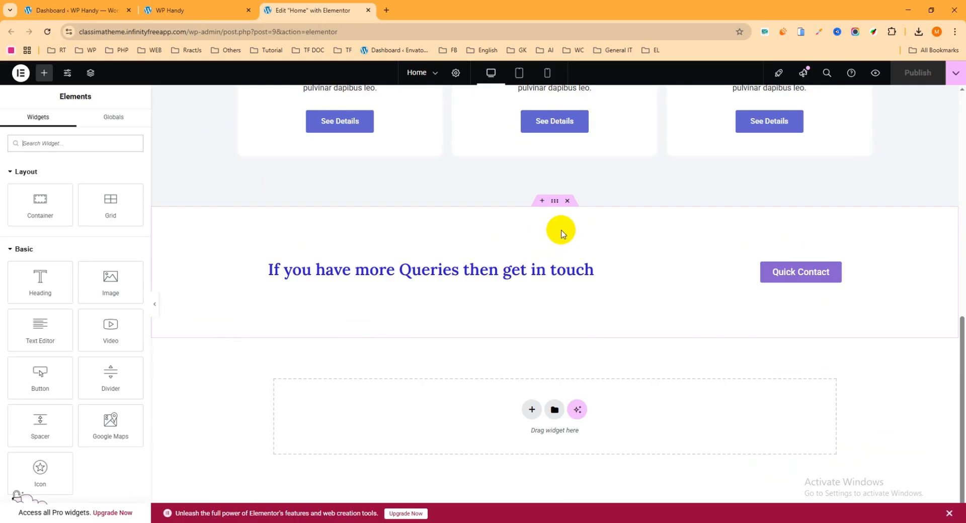
{"action": "left_click", "coordinate": [554, 207]}
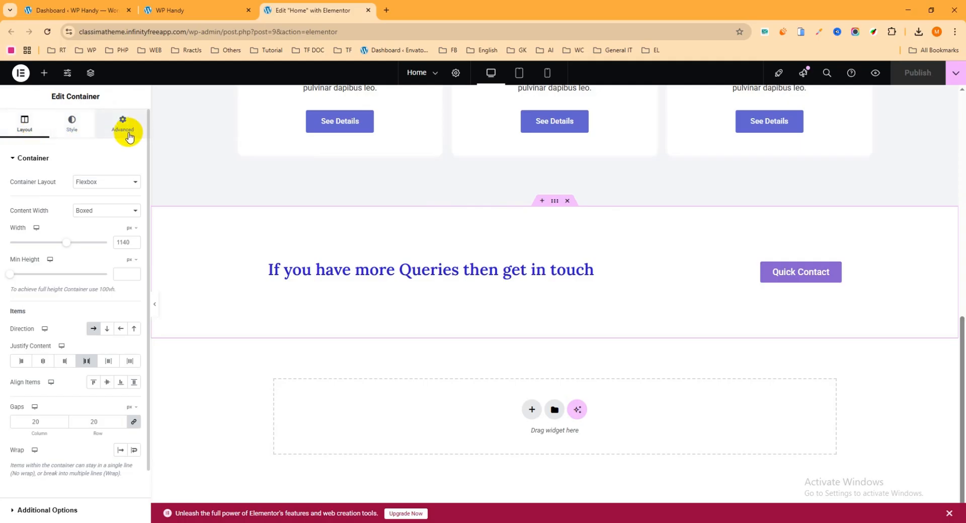
{"action": "left_click", "coordinate": [74, 131]}
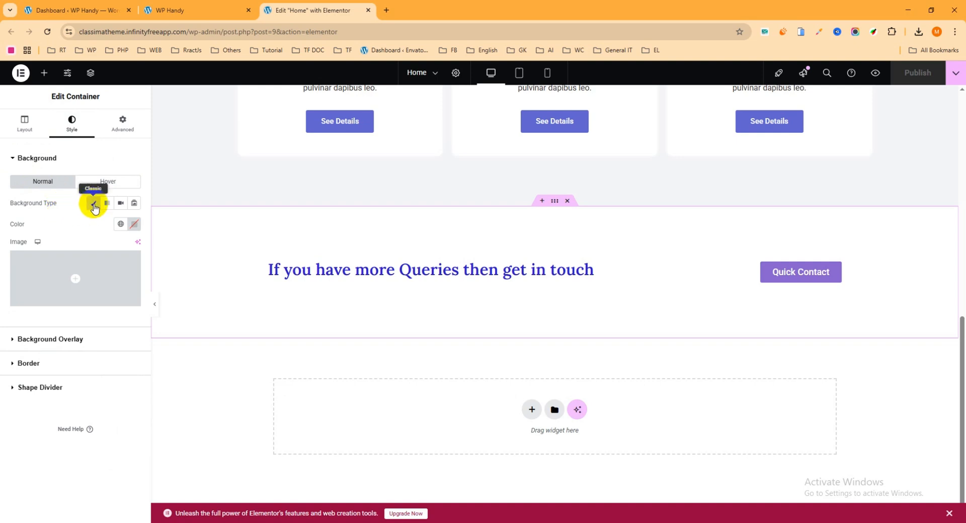
{"action": "left_click", "coordinate": [93, 203]}
{"action": "left_click", "coordinate": [93, 204]}
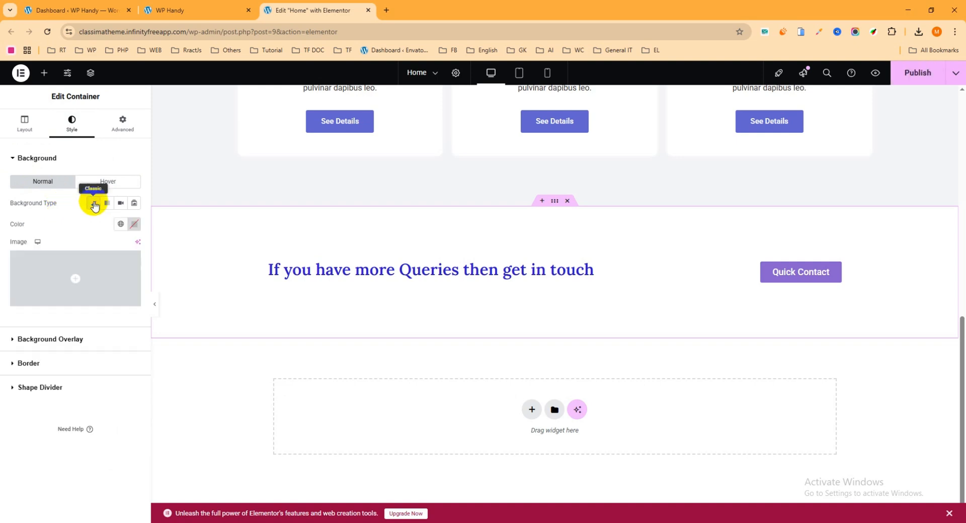
{"action": "left_click", "coordinate": [93, 204]}
{"action": "left_click", "coordinate": [93, 203]}
{"action": "left_click", "coordinate": [94, 204]}
{"action": "left_click", "coordinate": [94, 204]}
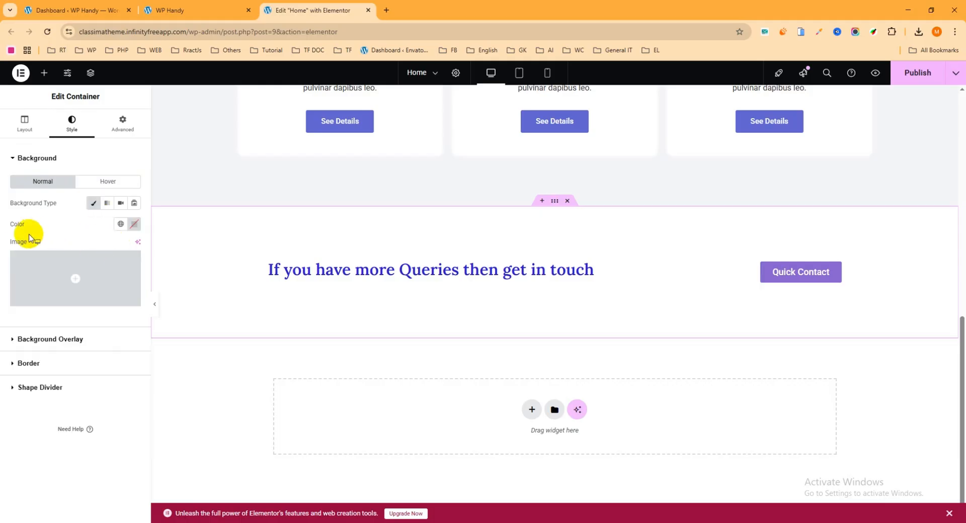
Upload 1image.jpg from the Downloads folder and use it as the container's background image.
{"action": "mouse_move", "coordinate": [77, 276]}
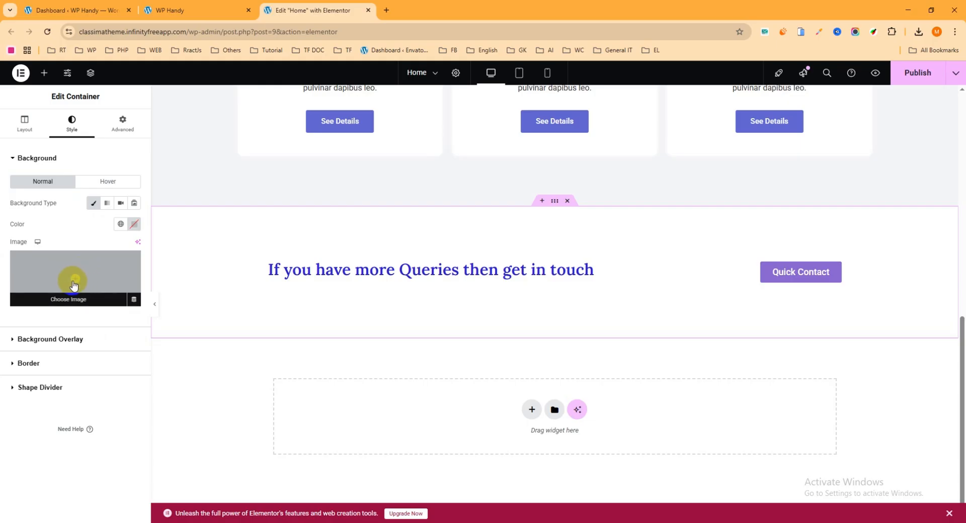
{"action": "left_click", "coordinate": [77, 281]}
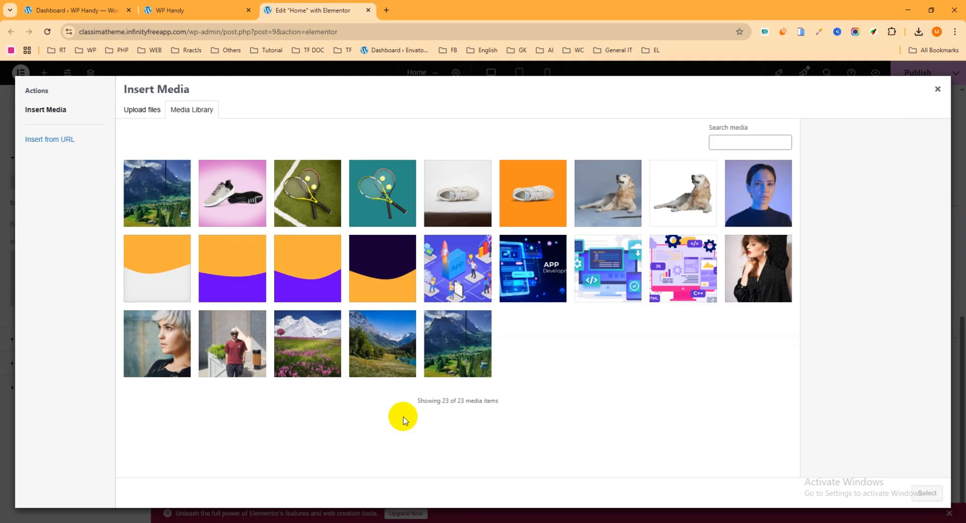
{"action": "left_click", "coordinate": [472, 352]}
{"action": "left_click", "coordinate": [472, 351]}
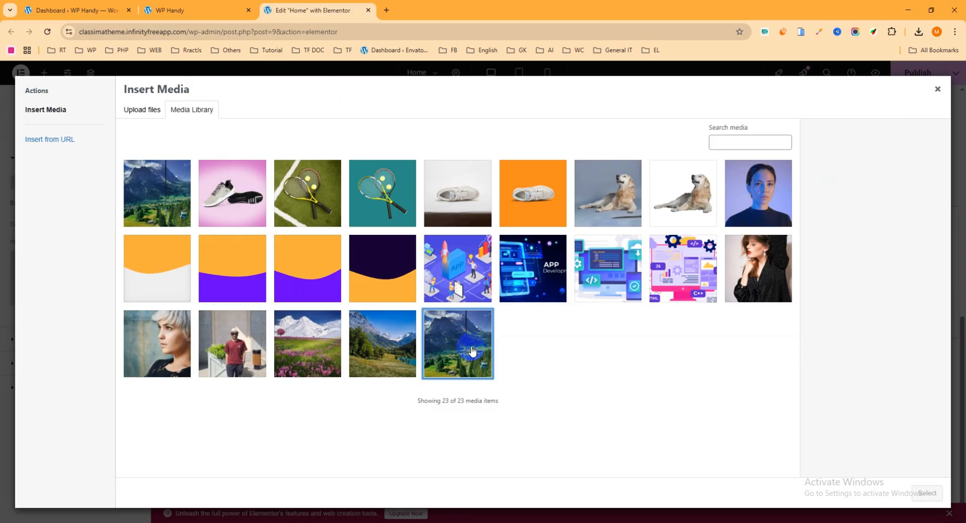
{"action": "left_click", "coordinate": [140, 114]}
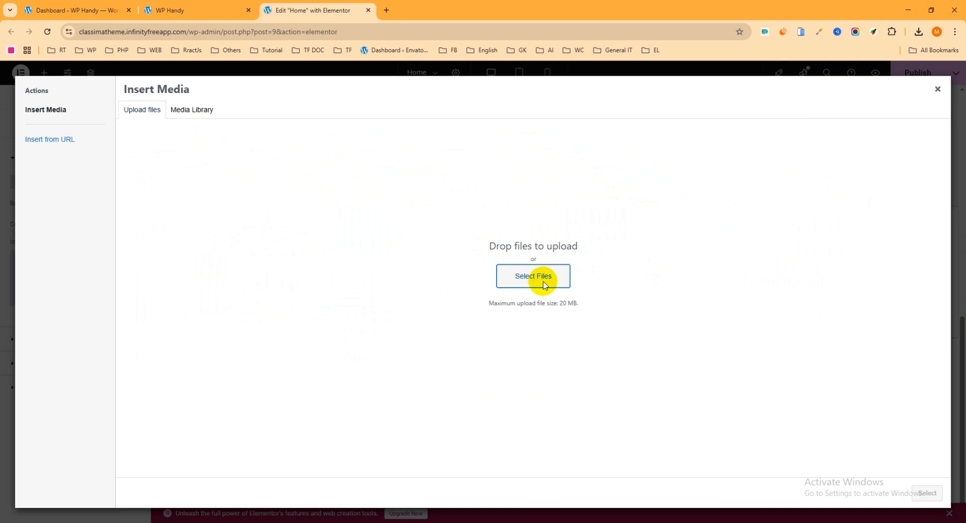
{"action": "left_click", "coordinate": [544, 286]}
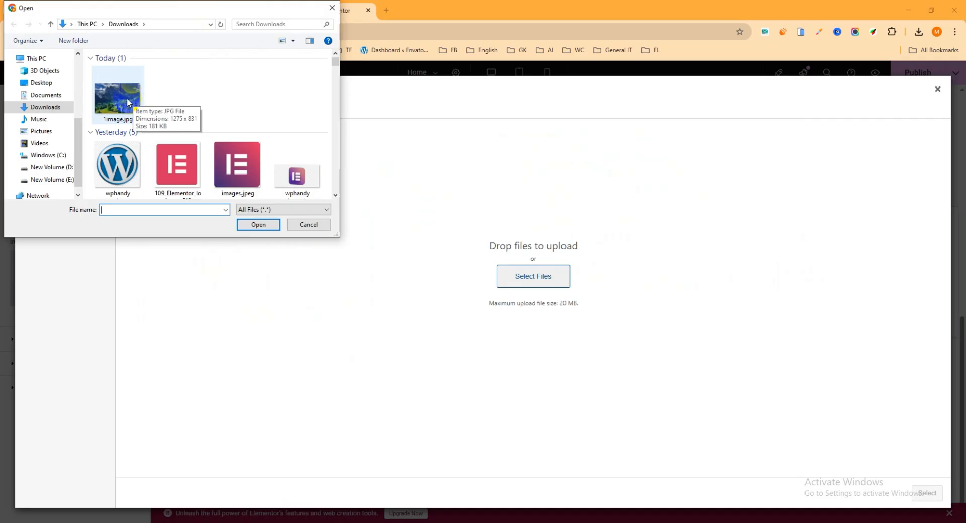
{"action": "left_click", "coordinate": [114, 97]}
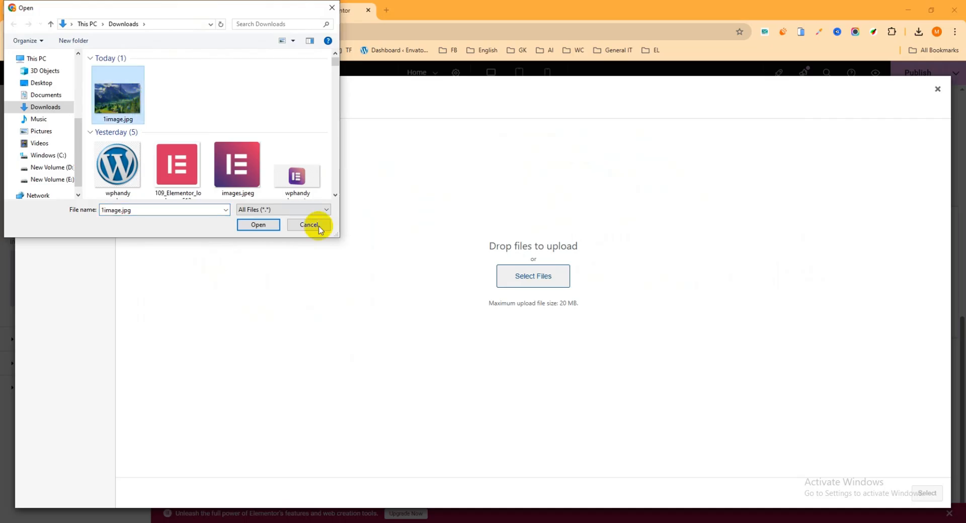
{"action": "left_click", "coordinate": [267, 225]}
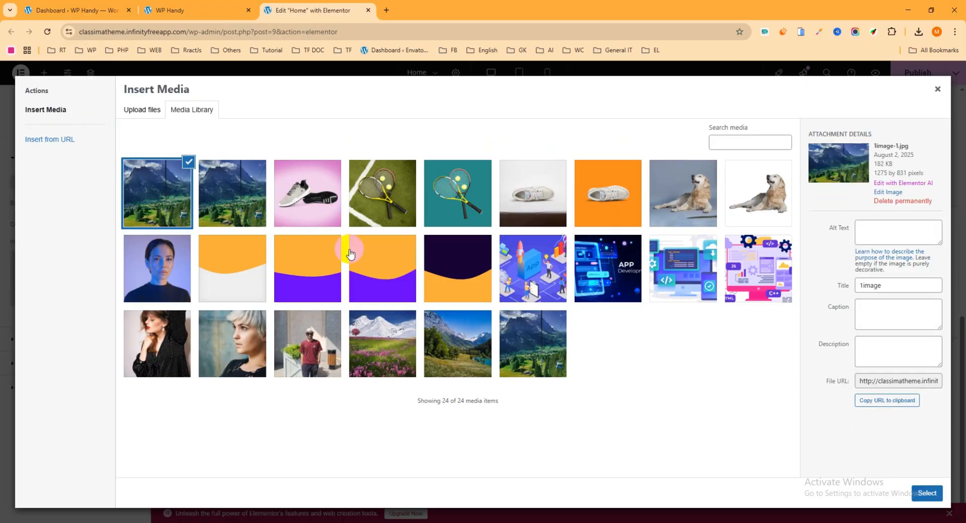
{"action": "left_click", "coordinate": [929, 494]}
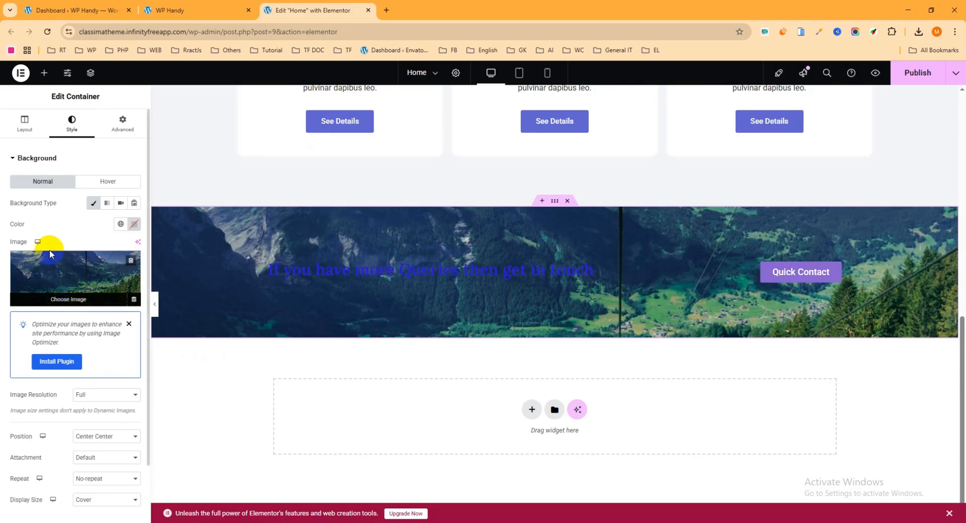
Set the background image's resolution to Full and its position to Center Center.
{"action": "scroll", "coordinate": [50, 267], "scroll_direction": "down", "scroll_amount": 2}
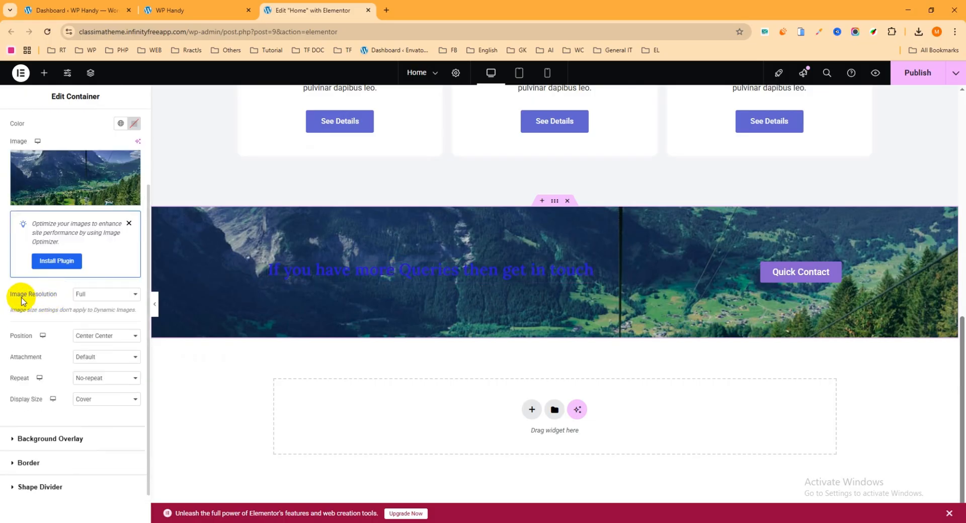
{"action": "left_click", "coordinate": [104, 296]}
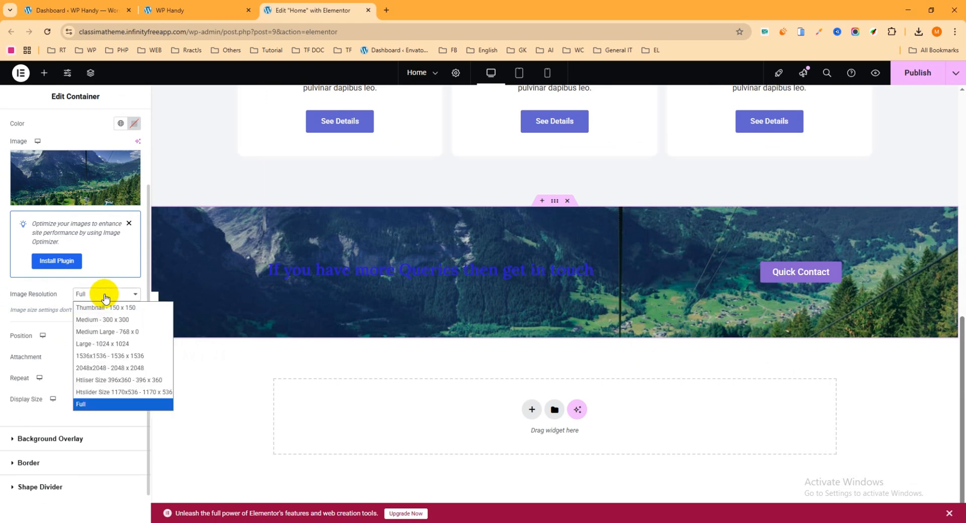
{"action": "left_click", "coordinate": [100, 405]}
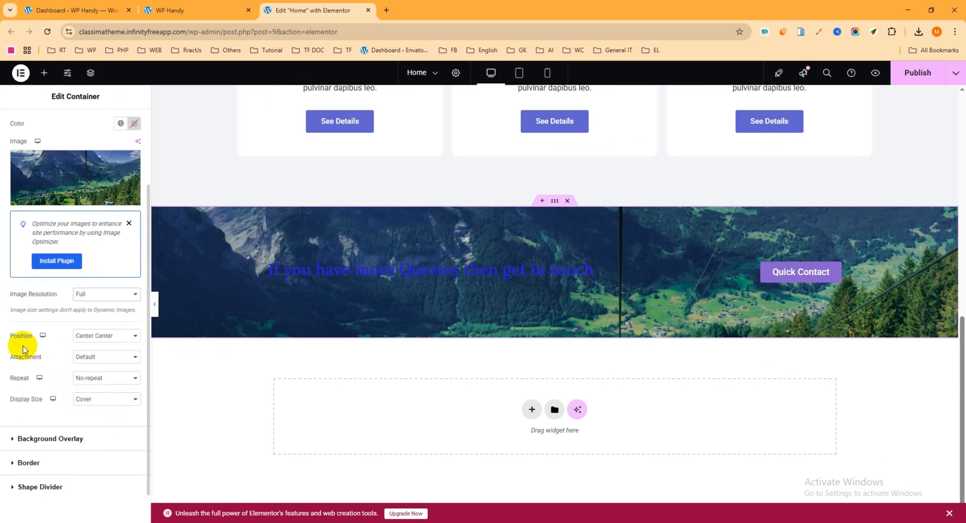
{"action": "left_click", "coordinate": [100, 336]}
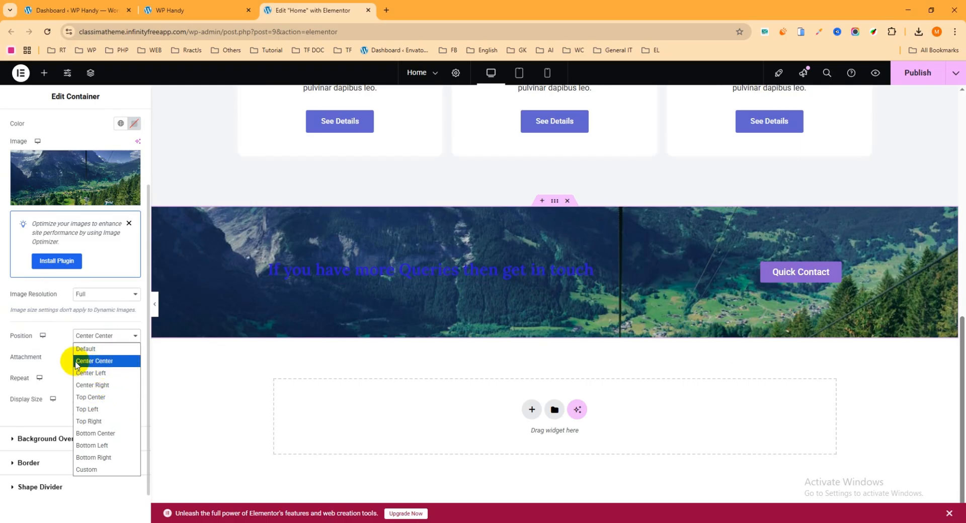
{"action": "left_click", "coordinate": [101, 361]}
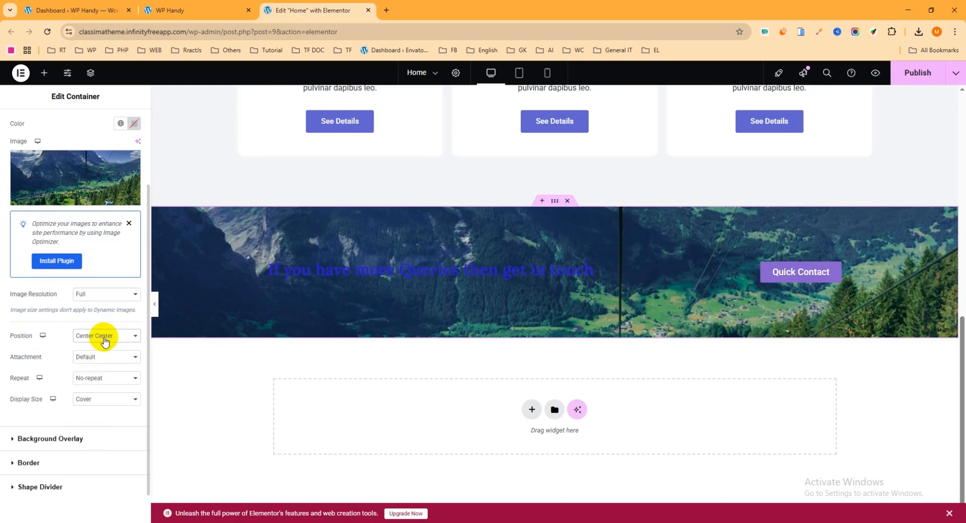
Try the Top Right position for the background image and restore Center Center.
{"action": "left_click", "coordinate": [104, 341]}
{"action": "left_click", "coordinate": [101, 423]}
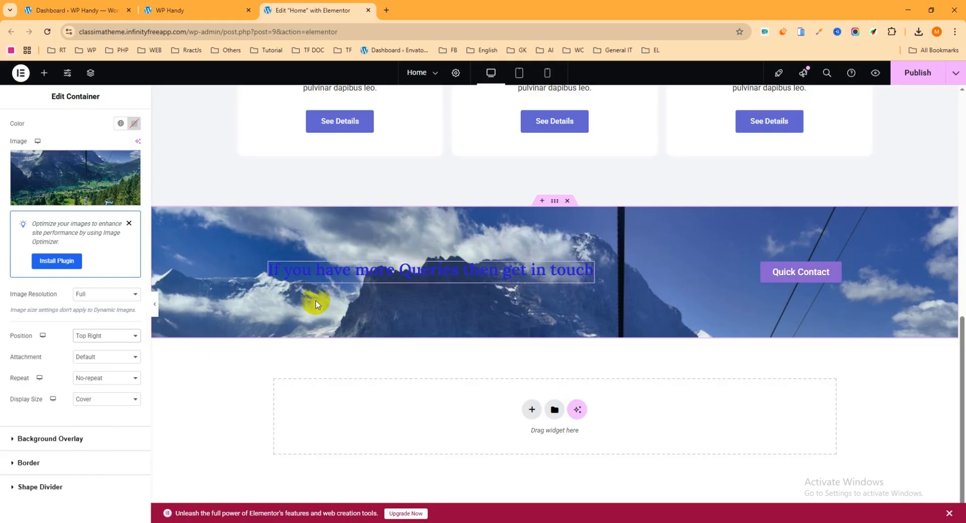
{"action": "left_click", "coordinate": [91, 335]}
{"action": "left_click", "coordinate": [98, 361]}
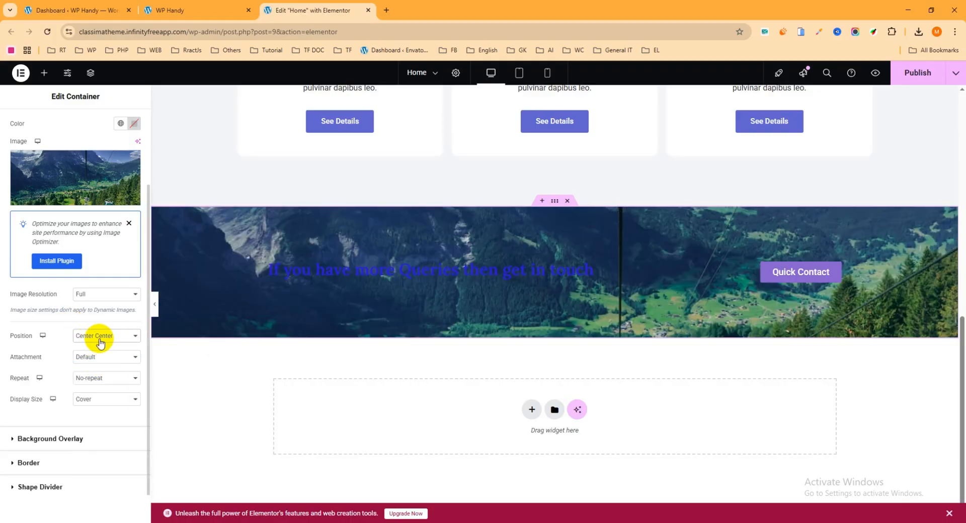
Configure the background image with Default attachment, No-repeat and a Cover display size.
{"action": "left_click", "coordinate": [93, 357]}
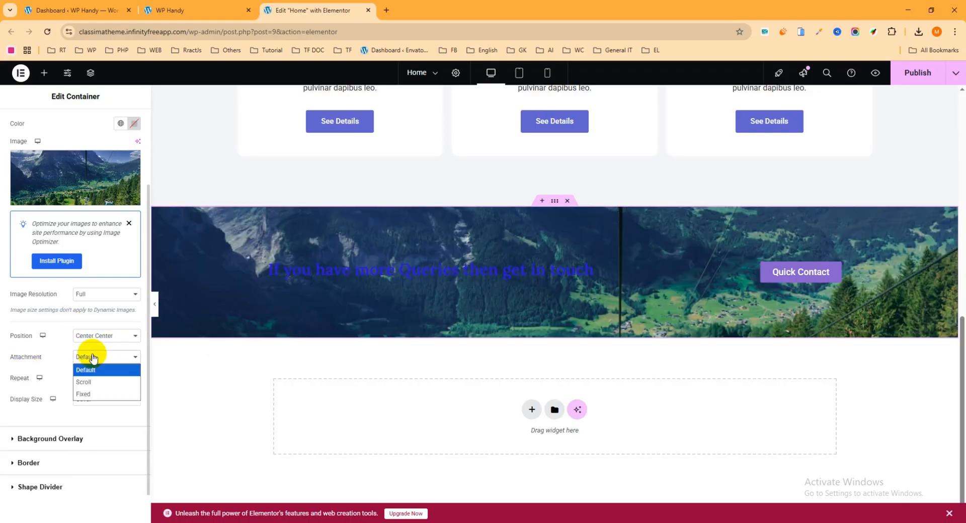
{"action": "left_click", "coordinate": [94, 372]}
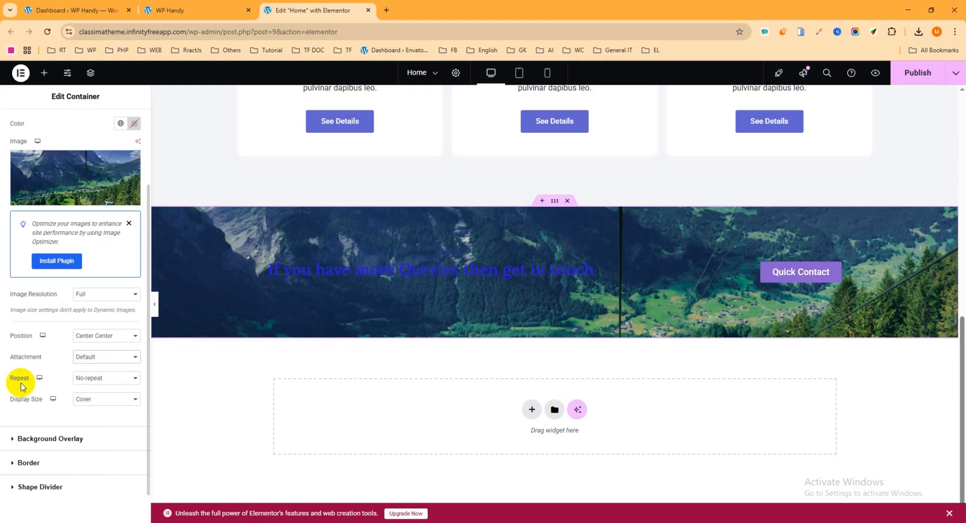
{"action": "left_click", "coordinate": [90, 378]}
{"action": "left_click", "coordinate": [91, 403]}
{"action": "scroll", "coordinate": [37, 381], "scroll_direction": "down", "scroll_amount": 1}
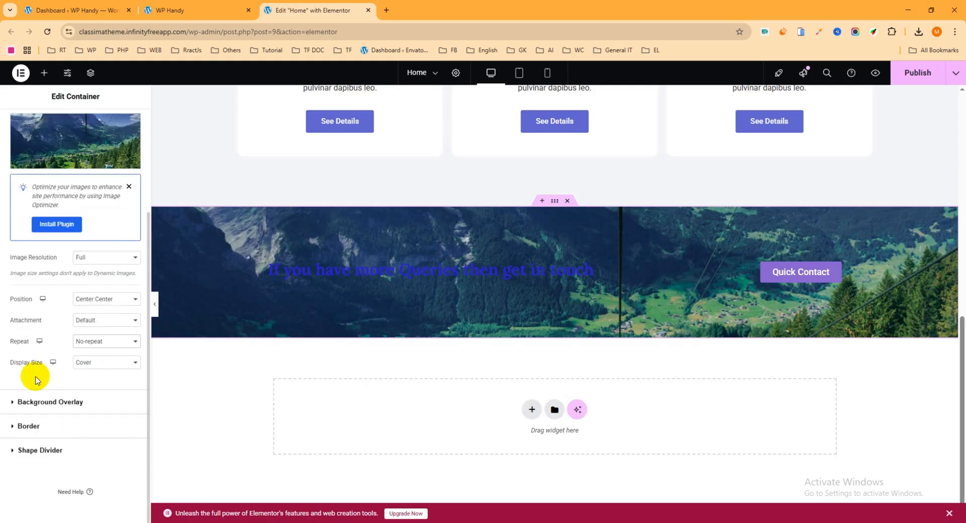
{"action": "left_click", "coordinate": [105, 371]}
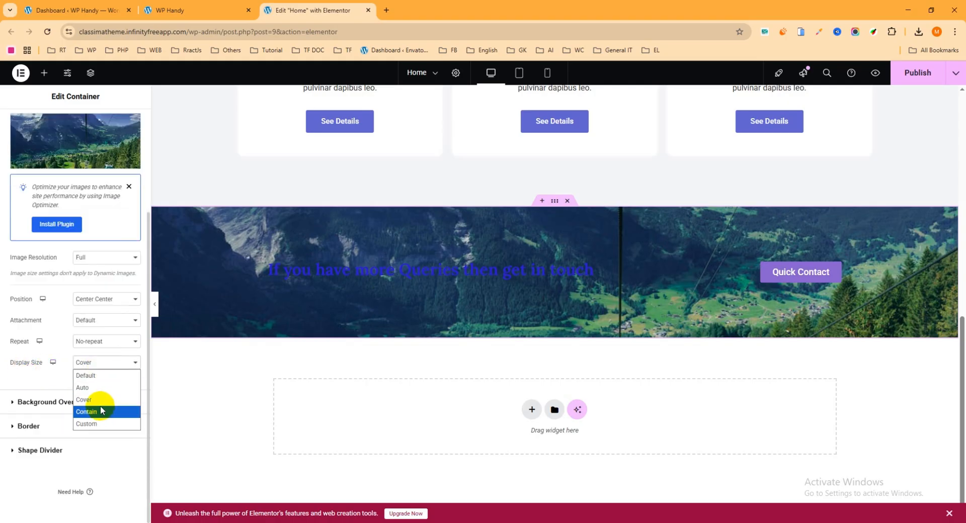
{"action": "left_click", "coordinate": [98, 400]}
Try the Auto and Custom display sizes for the background image and restore Cover.
{"action": "left_click", "coordinate": [112, 361]}
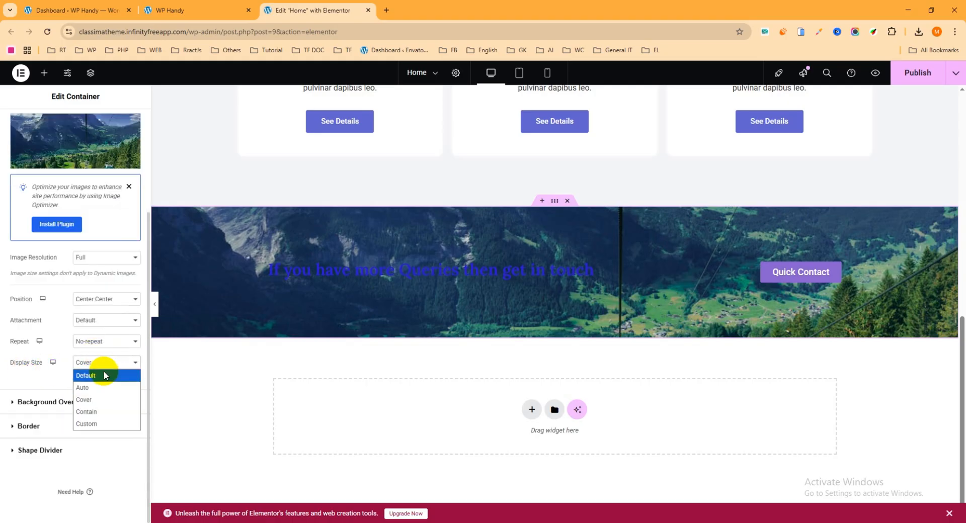
{"action": "left_click", "coordinate": [95, 391]}
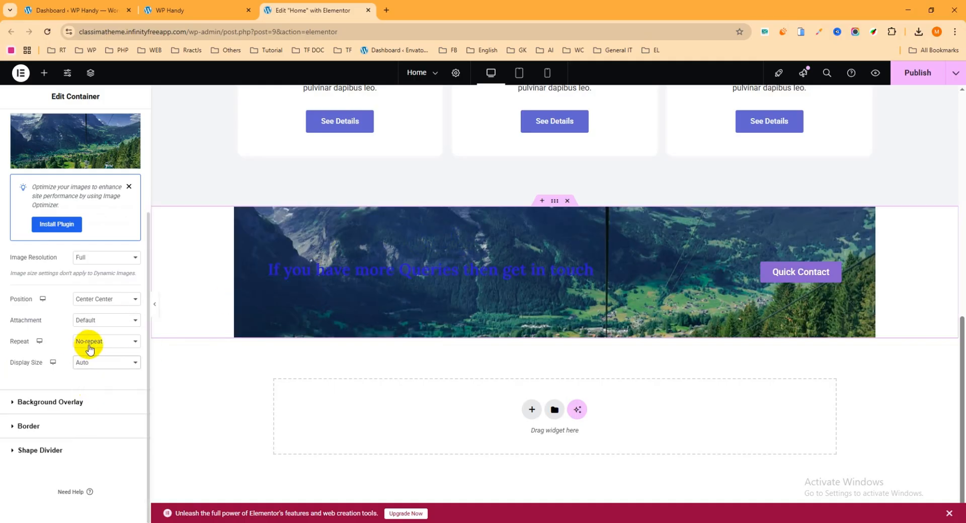
{"action": "left_click", "coordinate": [88, 364]}
{"action": "left_click", "coordinate": [90, 426]}
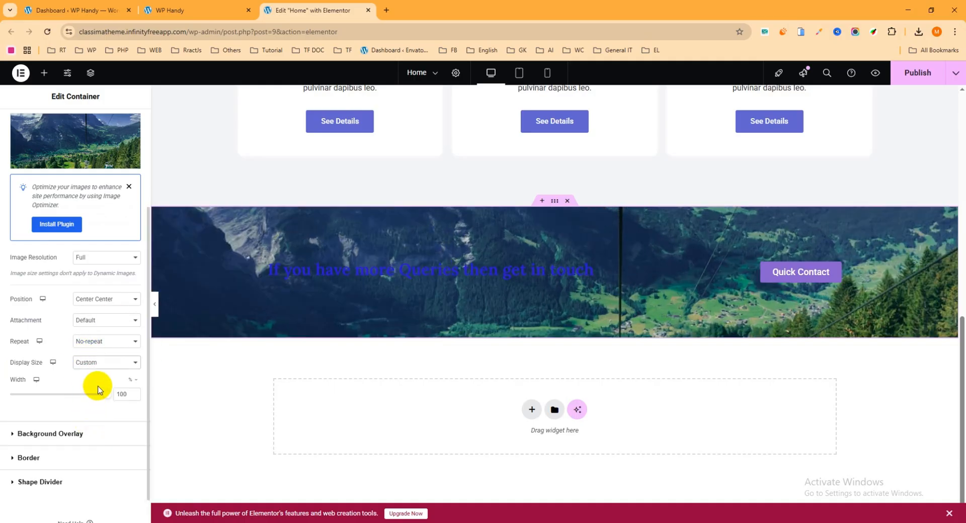
{"action": "left_click", "coordinate": [97, 364]}
{"action": "left_click", "coordinate": [91, 401]}
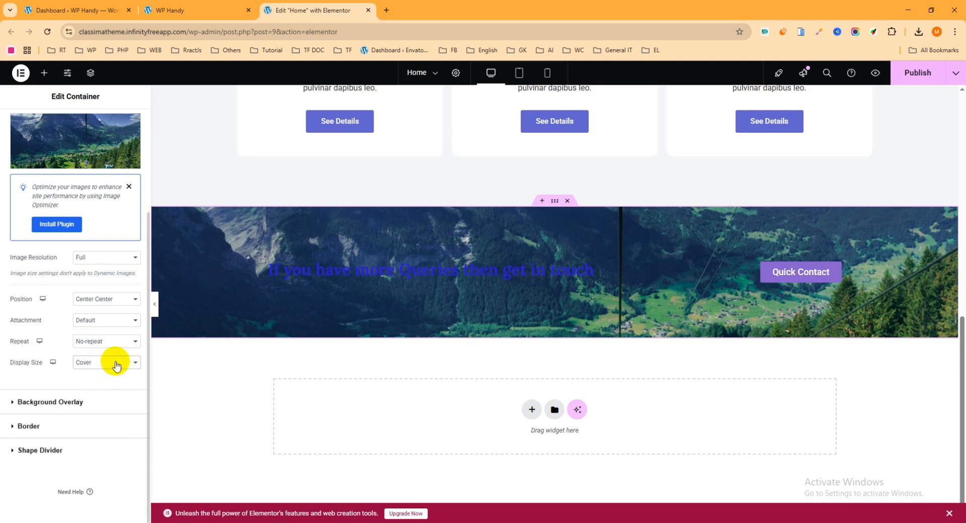
{"action": "left_click", "coordinate": [96, 362]}
{"action": "left_click", "coordinate": [87, 401]}
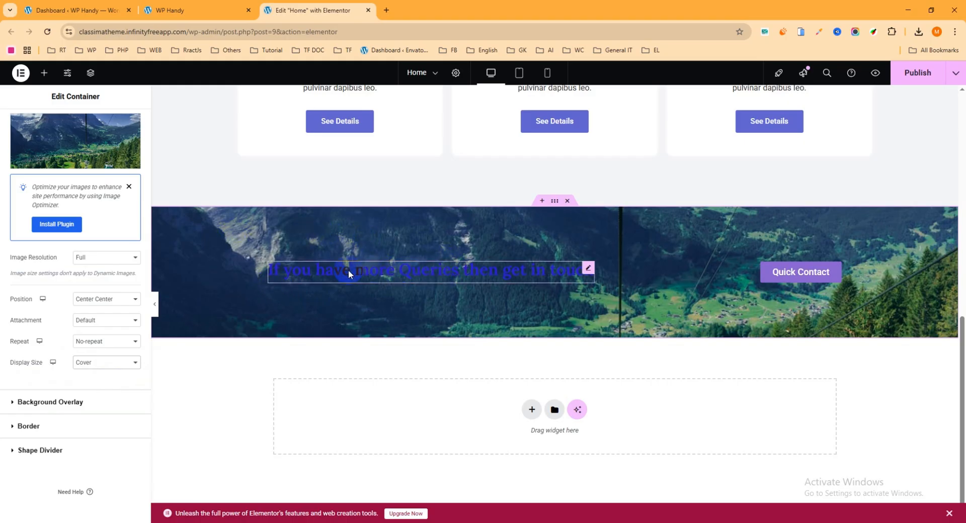
Add a solid black background overlay to the call-to-action container's normal state.
{"action": "left_click", "coordinate": [14, 405]}
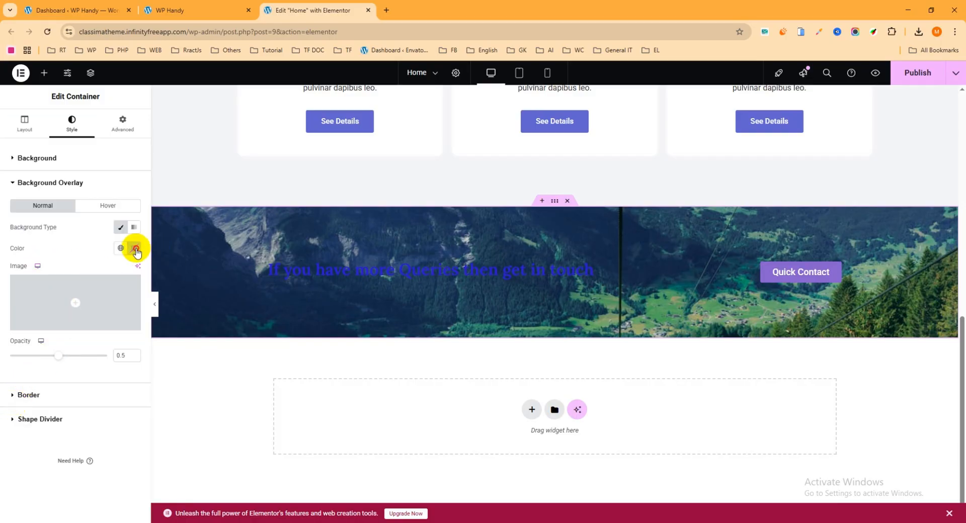
{"action": "left_click", "coordinate": [134, 247]}
{"action": "left_click", "coordinate": [124, 393]}
{"action": "left_click_drag", "start_coordinate": [124, 392], "coordinate": [54, 398]}
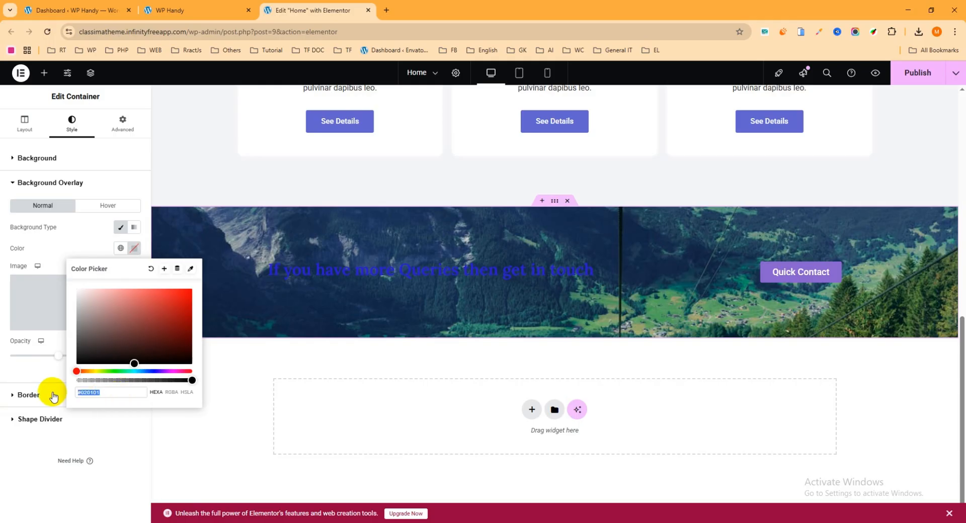
{"action": "type", "text": "#0"}
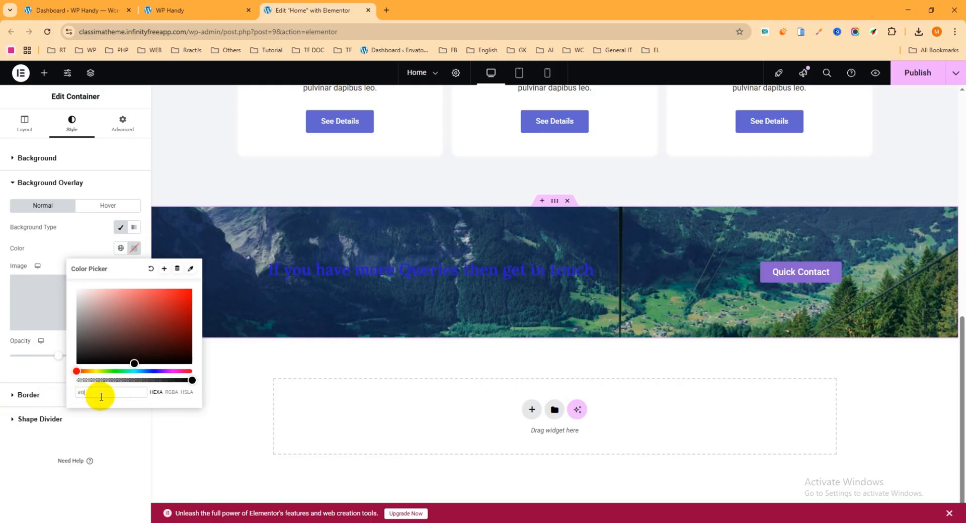
{"action": "type", "text": "000"}
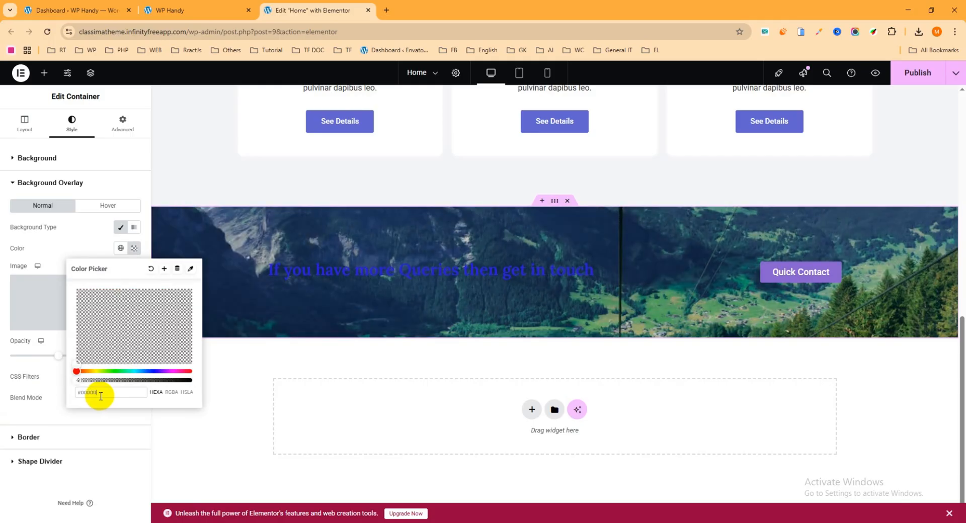
{"action": "type", "text": "0"}
{"action": "left_click", "coordinate": [19, 351]}
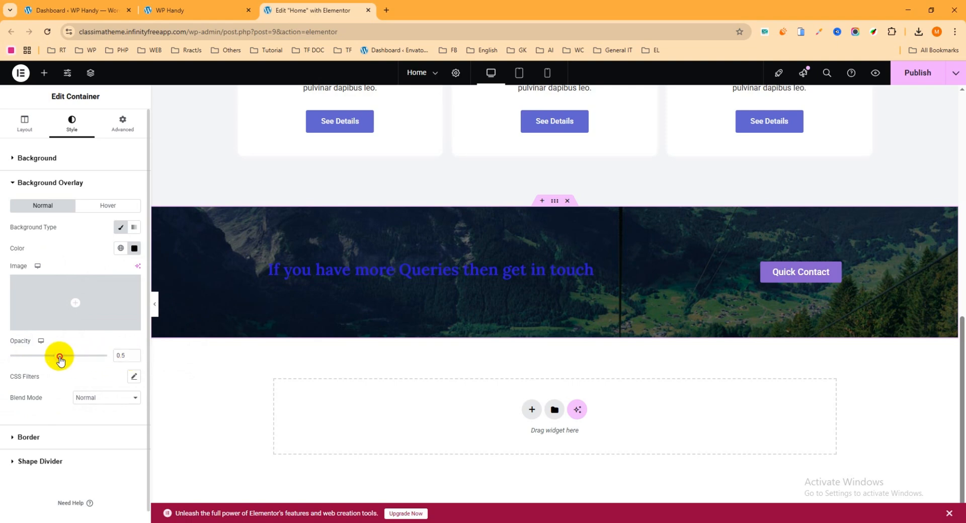
Try an overlay opacity of 0.79 and restore it to 0.5.
{"action": "left_click_drag", "start_coordinate": [60, 357], "coordinate": [87, 360]}
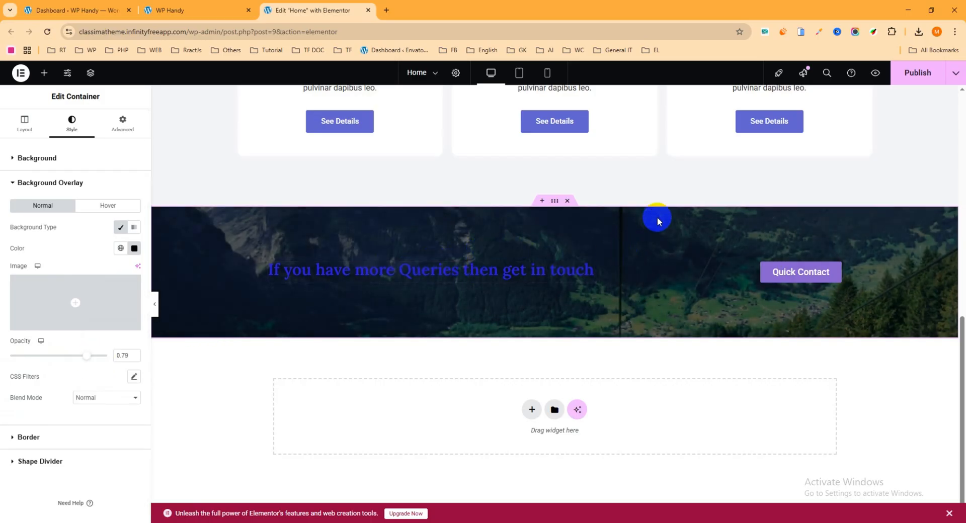
{"action": "left_click_drag", "start_coordinate": [86, 356], "coordinate": [61, 359]}
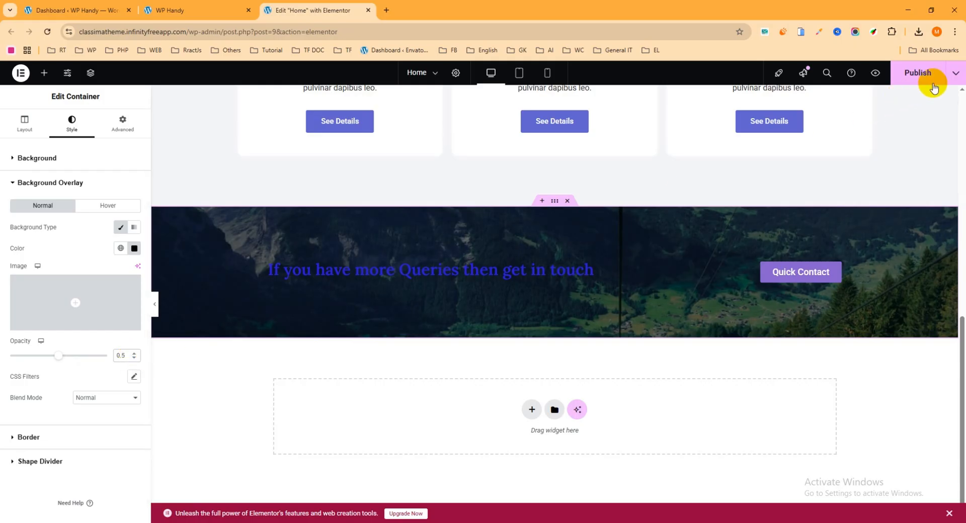
Publish the container's overlay changes and reload the live WP Handy page to check the call-to-action section.
{"action": "left_click", "coordinate": [912, 73]}
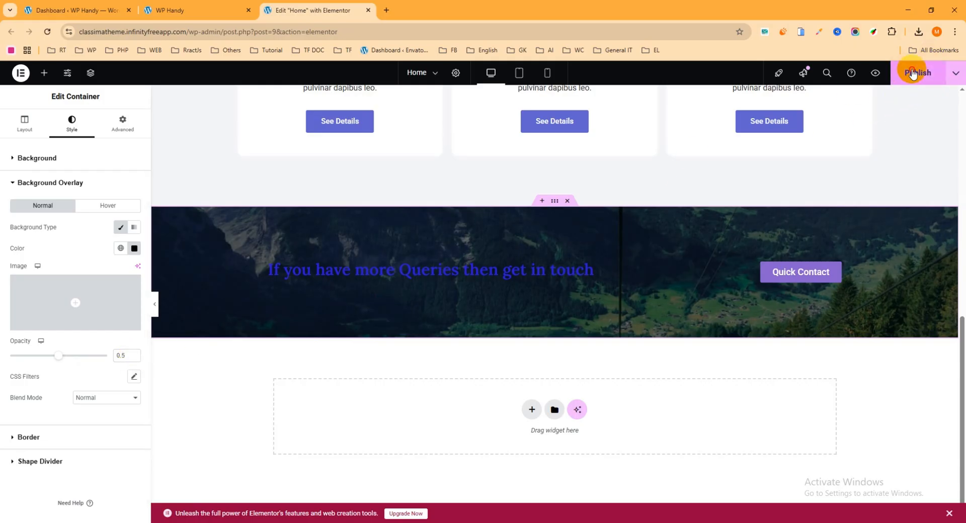
{"action": "left_click", "coordinate": [197, 10]}
{"action": "left_click", "coordinate": [43, 33]}
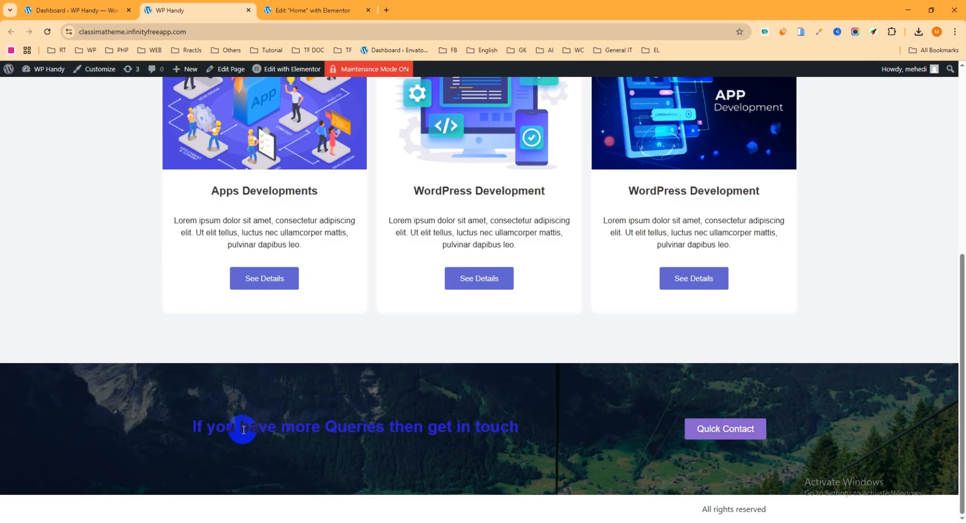
Back in the Elementor editor, set the text color of the "If you have more Queries then get in touch" heading to #fff.
{"action": "left_click", "coordinate": [338, 10]}
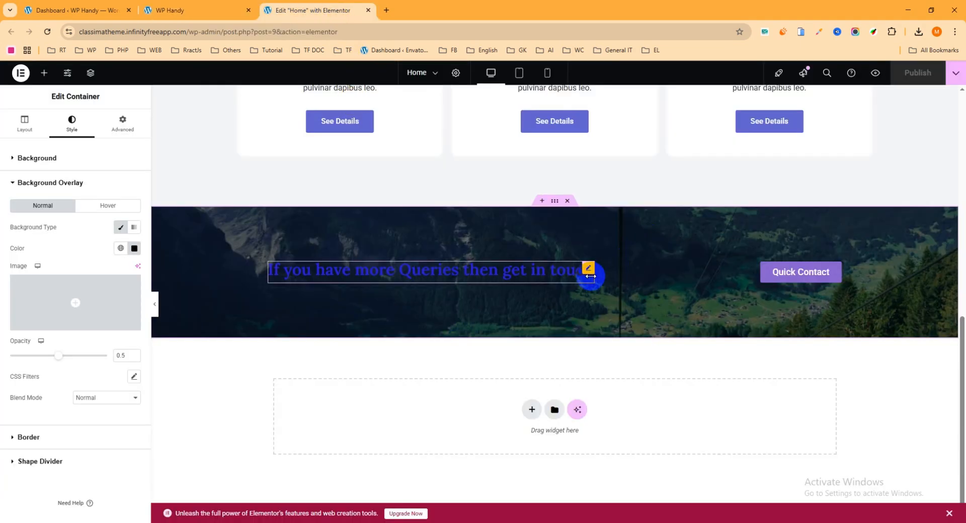
{"action": "left_click", "coordinate": [587, 269]}
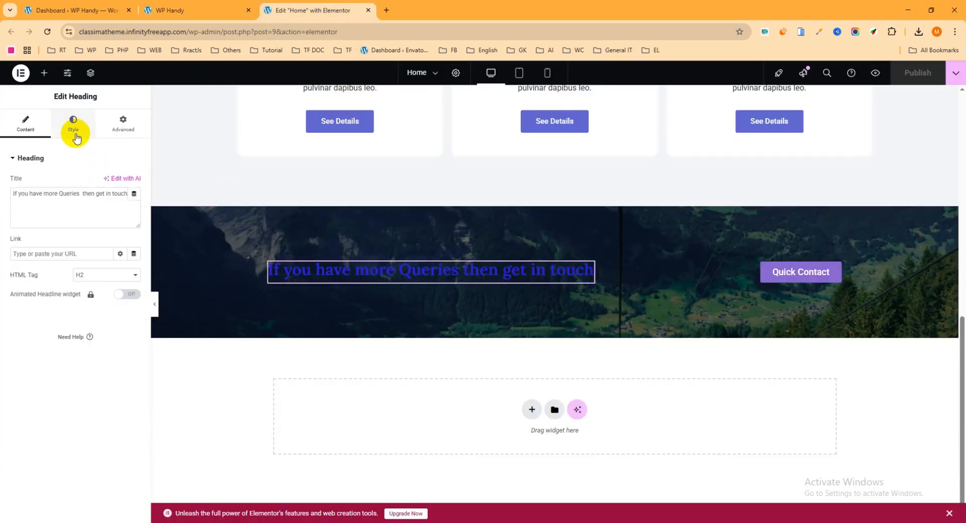
{"action": "left_click", "coordinate": [73, 126]}
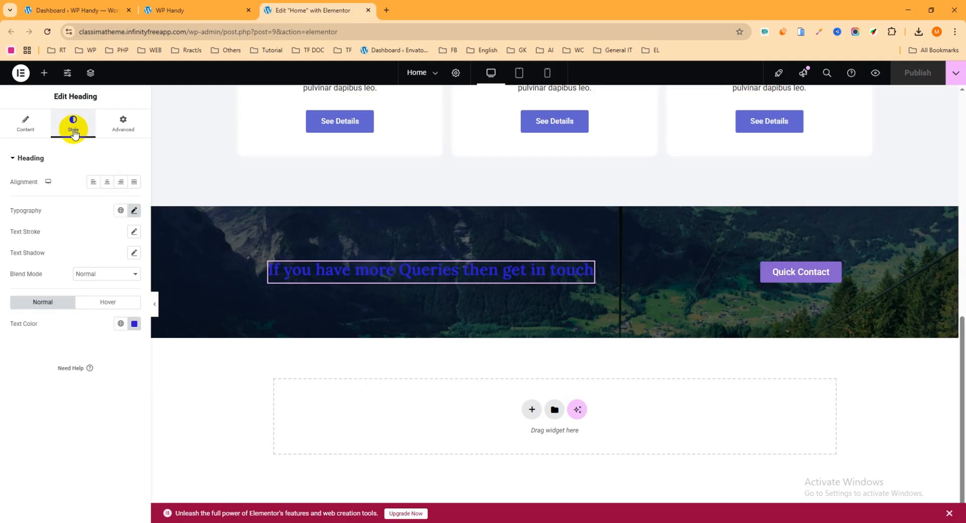
{"action": "left_click", "coordinate": [135, 324]}
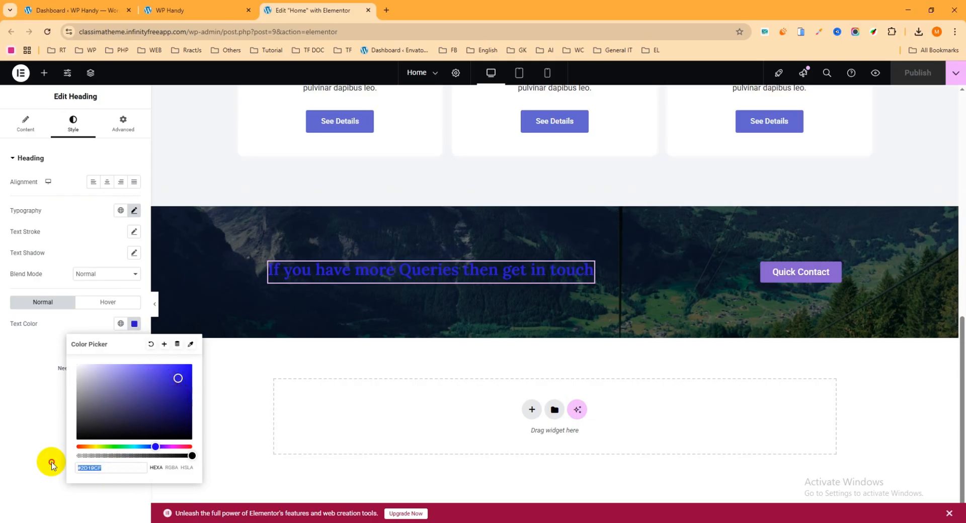
{"action": "type", "text": "#"}
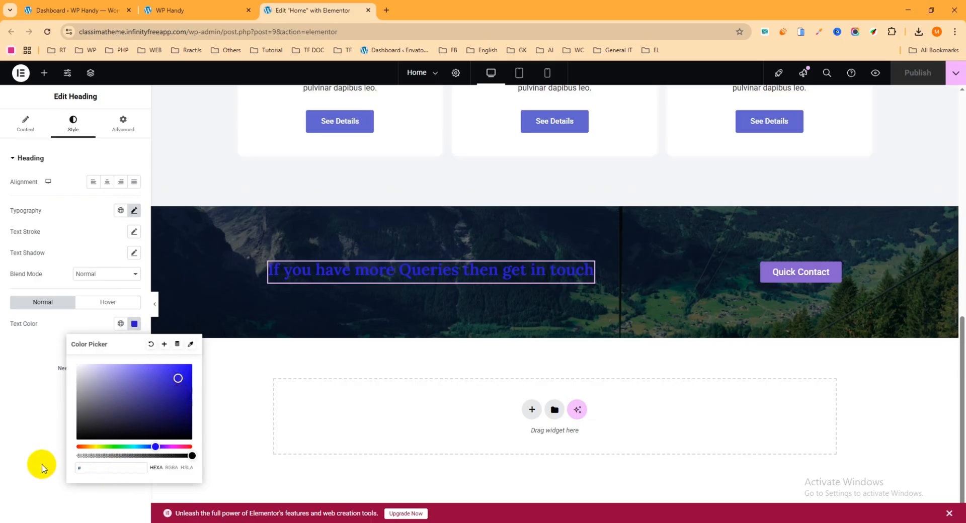
{"action": "type", "text": "fff"}
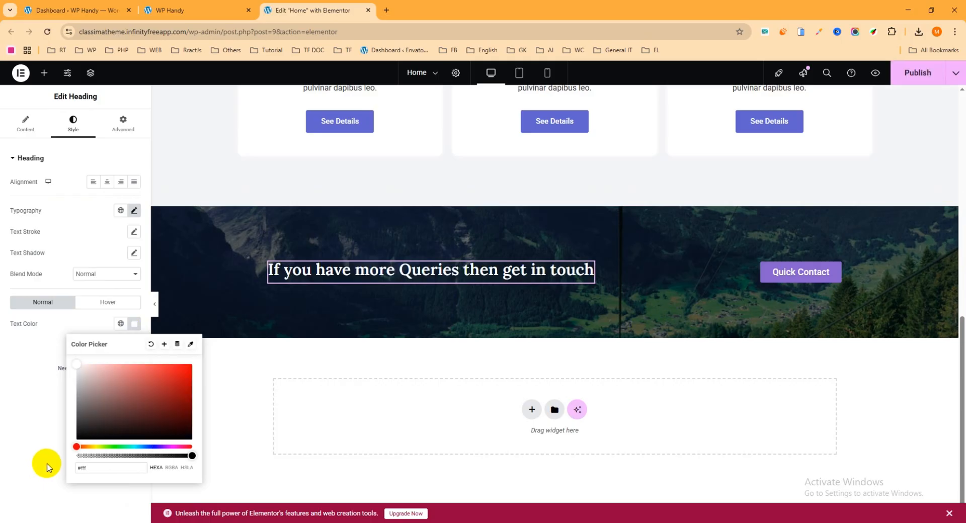
Publish the heading's new color and refresh the live site to check it.
{"action": "left_click", "coordinate": [923, 77]}
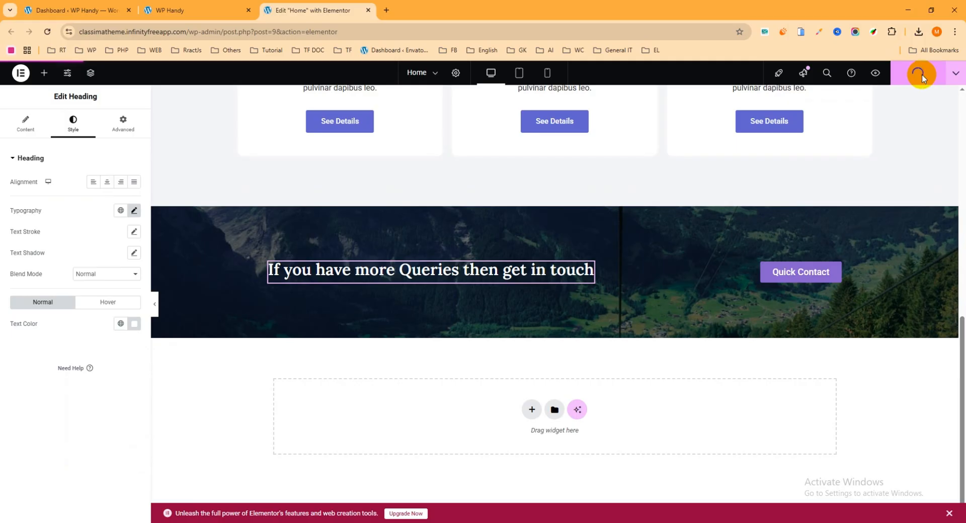
{"action": "left_click", "coordinate": [191, 10]}
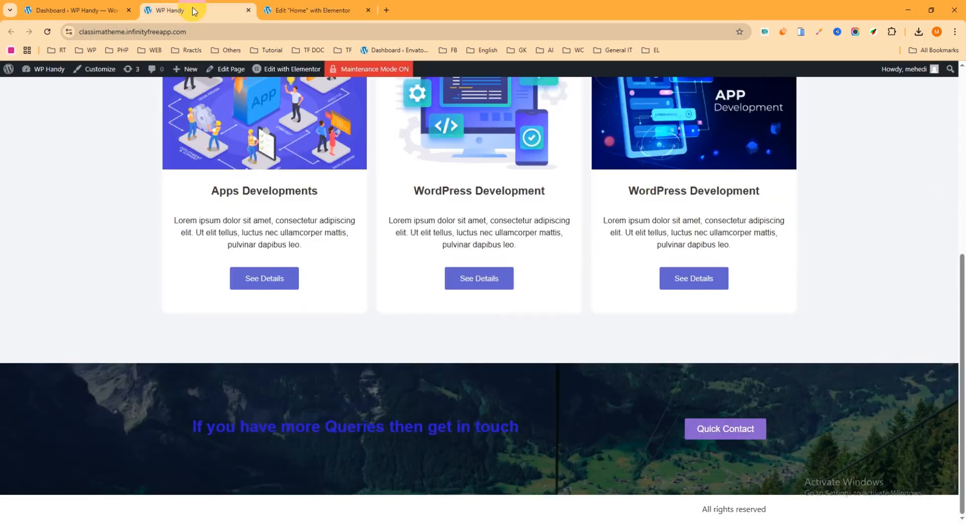
{"action": "left_click", "coordinate": [47, 32]}
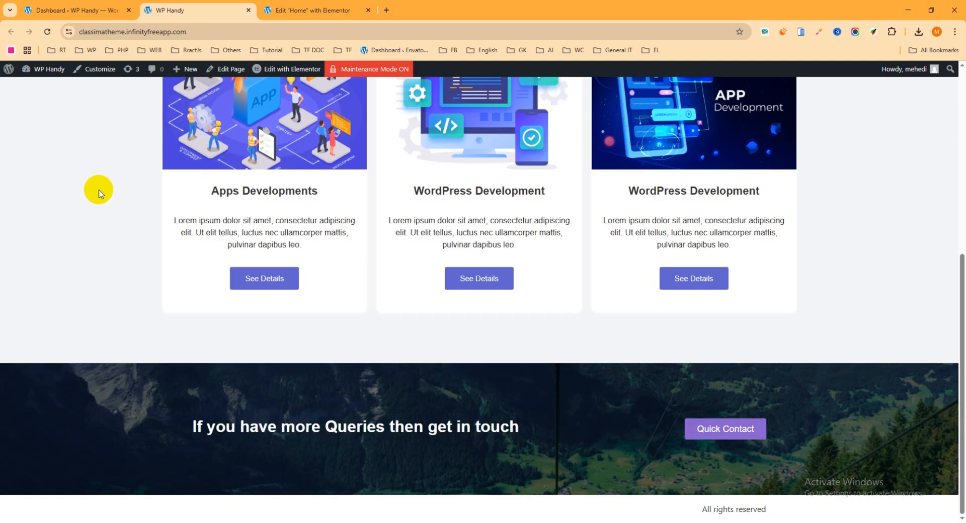